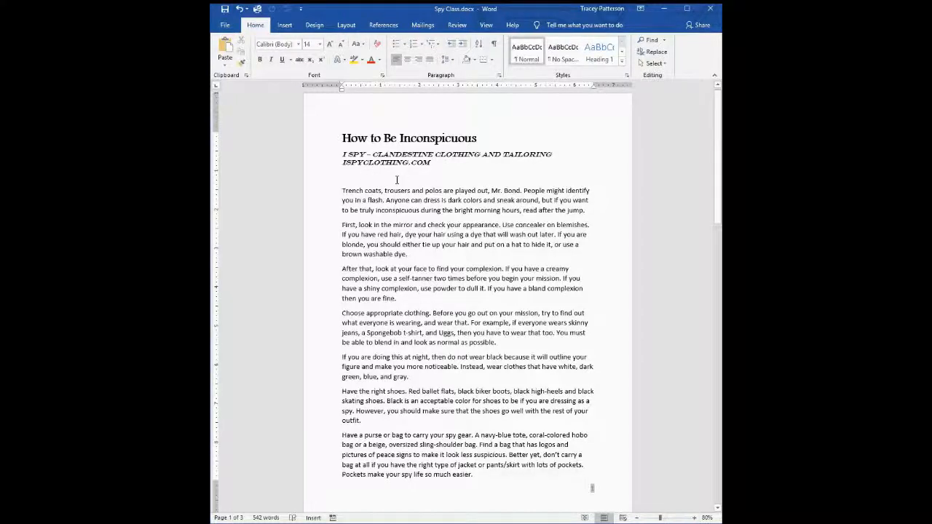
- Insert blank lines above the "Trench coats" paragraph until the body text starts on page 2
{"action": "key", "text": "Return"}
{"action": "key", "text": "Return"}
{"action": "key", "text": "Return"}
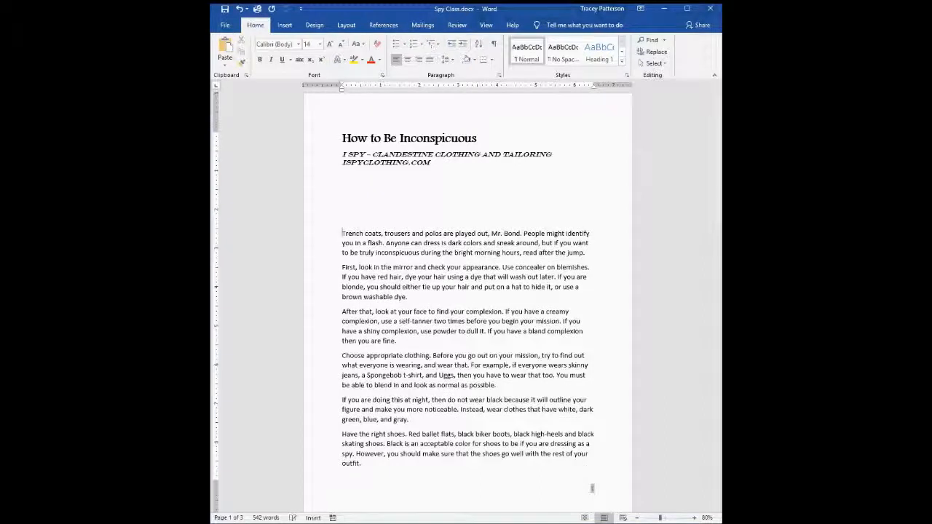
{"action": "key", "text": "Return"}
{"action": "key", "text": "Return"}
{"action": "key", "text": "Return"}
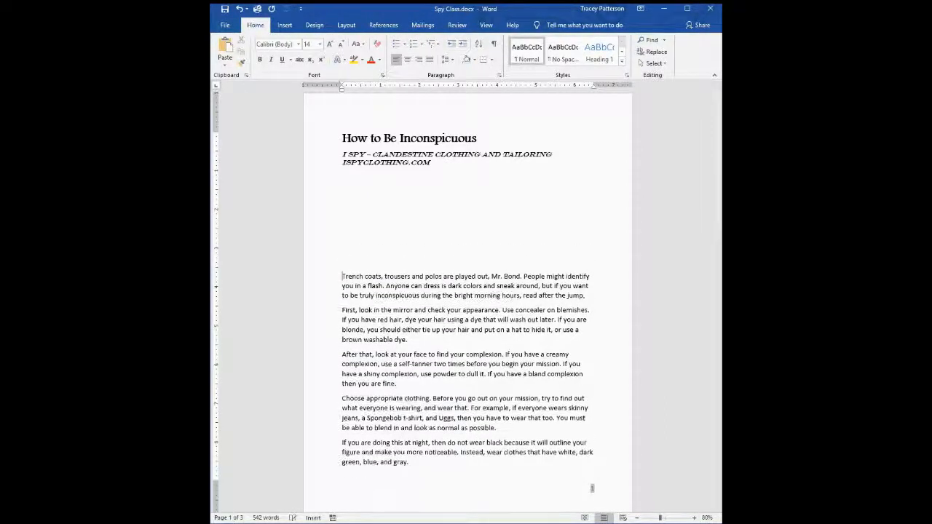
{"action": "key", "text": "Return"}
{"action": "key", "text": "Return"}
{"action": "key", "text": "Return"}
{"action": "key", "text": "Return"}
{"action": "key", "text": "Return"}
{"action": "key", "text": "Return"}
{"action": "key", "text": "Return"}
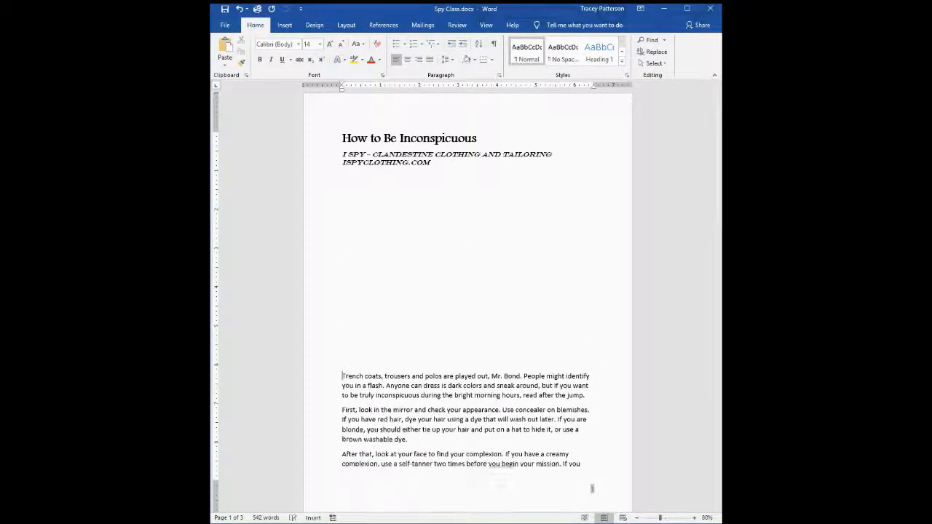
{"action": "key", "text": "Return"}
{"action": "key", "text": "Return"}
{"action": "key", "text": "Return"}
{"action": "key", "text": "Return"}
{"action": "key", "text": "Return"}
{"action": "key", "text": "Return"}
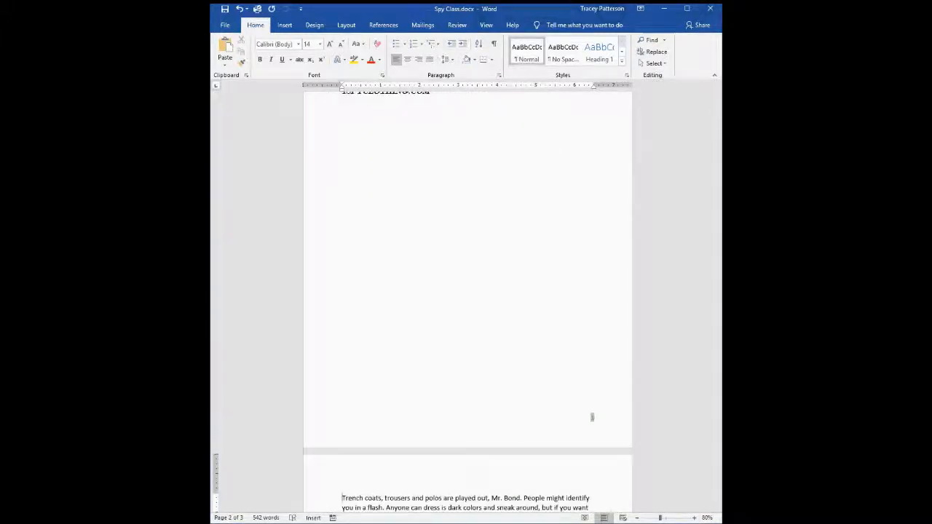
- Delete all the blank lines between the subtitle and the "Trench coats" paragraph
{"action": "scroll", "coordinate": [480, 273], "scroll_direction": "down", "scroll_amount": 2}
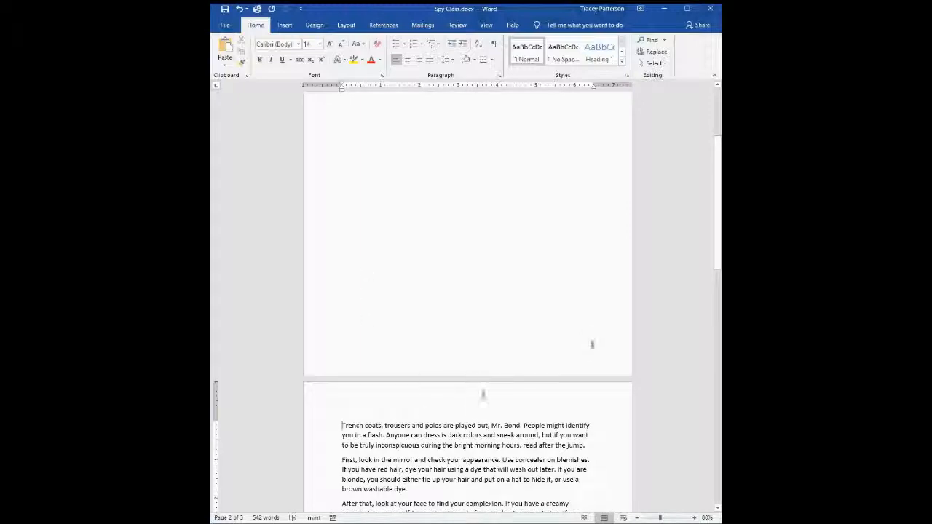
{"action": "key", "text": "BackSpace"}
{"action": "key", "text": "BackSpace"}
{"action": "key", "text": "BackSpace"}
{"action": "key", "text": "BackSpace"}
{"action": "key", "text": "BackSpace"}
{"action": "key", "text": "BackSpace"}
{"action": "key", "text": "BackSpace"}
{"action": "key", "text": "BackSpace"}
{"action": "key", "text": "BackSpace"}
{"action": "key", "text": "BackSpace"}
{"action": "key", "text": "BackSpace"}
{"action": "key", "text": "BackSpace"}
{"action": "key", "text": "BackSpace"}
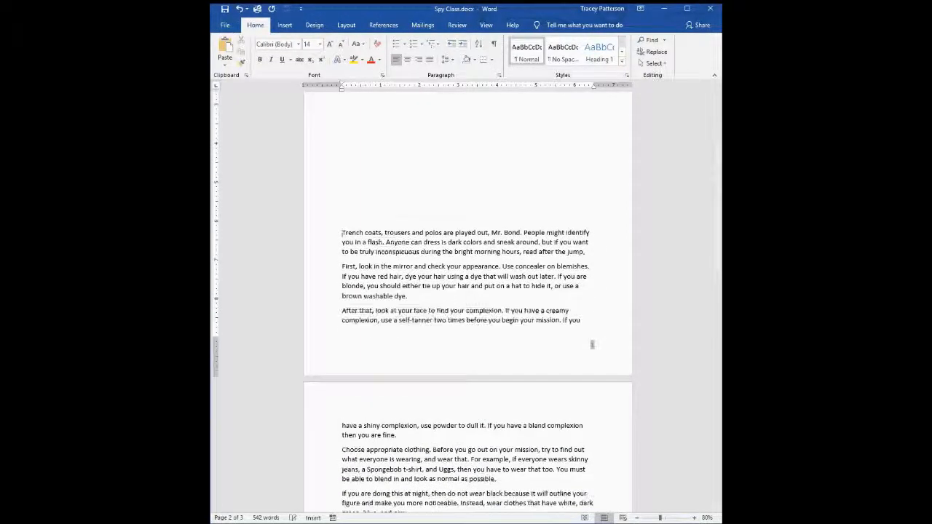
{"action": "key", "text": "BackSpace"}
{"action": "key", "text": "BackSpace"}
{"action": "key", "text": "BackSpace"}
{"action": "key", "text": "BackSpace"}
{"action": "key", "text": "BackSpace"}
{"action": "key", "text": "BackSpace"}
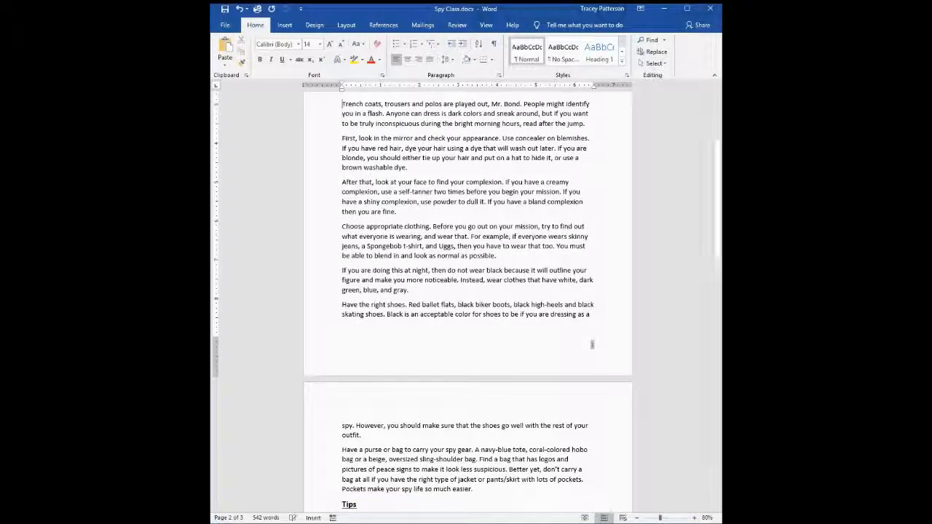
{"action": "key", "text": "BackSpace"}
{"action": "key", "text": "BackSpace"}
{"action": "key", "text": "BackSpace"}
{"action": "key", "text": "BackSpace"}
{"action": "key", "text": "BackSpace"}
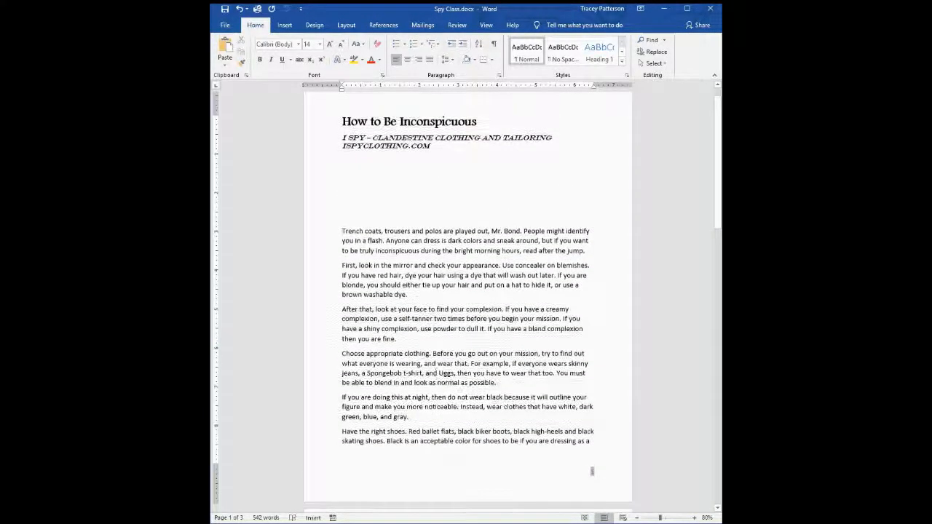
{"action": "key", "text": "BackSpace"}
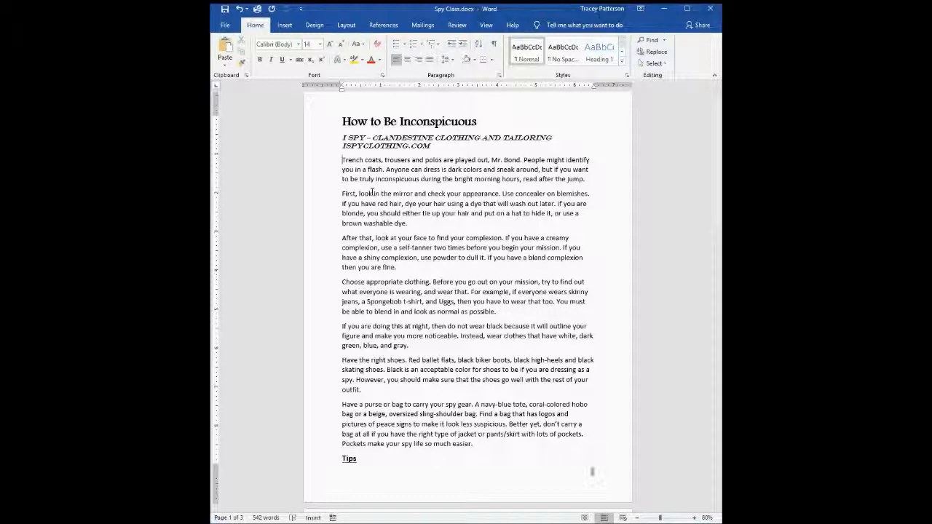
- Insert a page break before the "Trench coats" paragraph so the title and subtitle stand alone on a cover page
{"action": "left_click", "coordinate": [346, 25]}
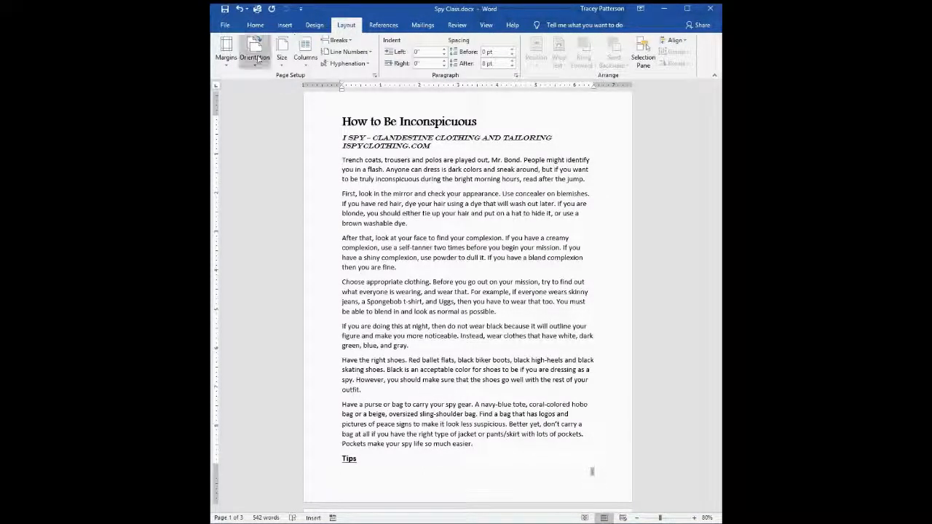
{"action": "left_click", "coordinate": [350, 42]}
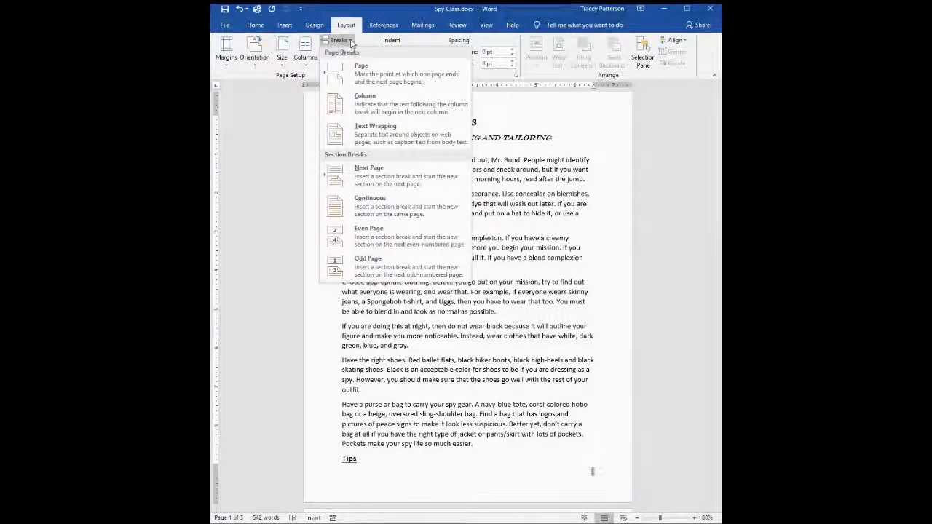
{"action": "left_click", "coordinate": [379, 82]}
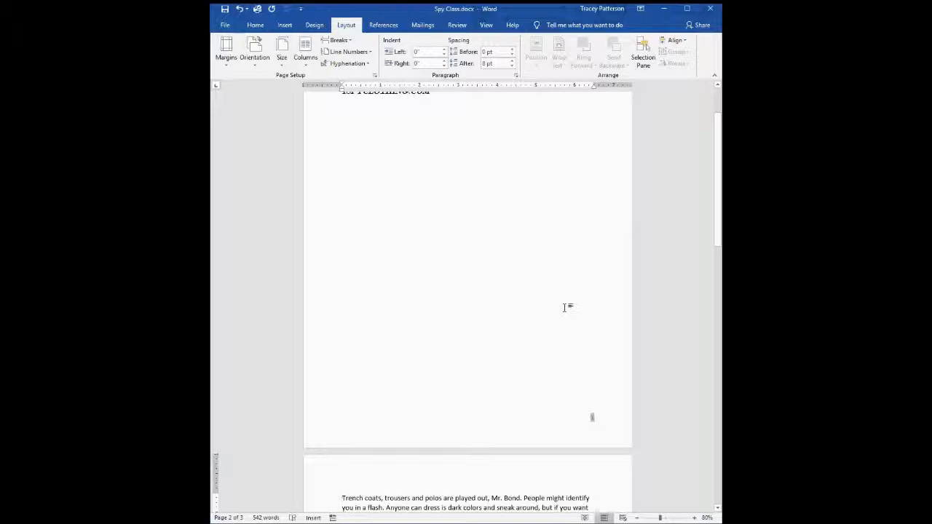
- Insert five blank lines above the "How to Be Inconspicuous" title to move it down the cover page
{"action": "scroll", "coordinate": [564, 307], "scroll_direction": "up", "scroll_amount": 1}
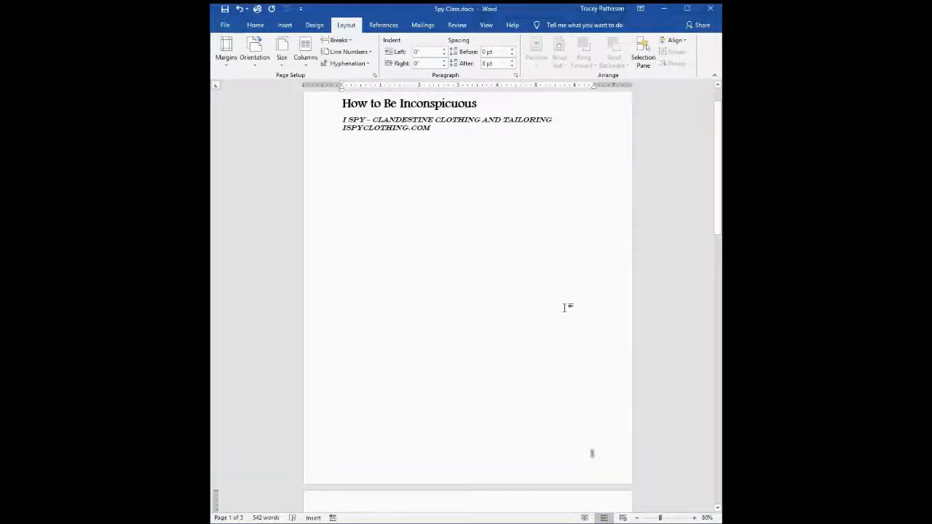
{"action": "scroll", "coordinate": [564, 307], "scroll_direction": "up", "scroll_amount": 1}
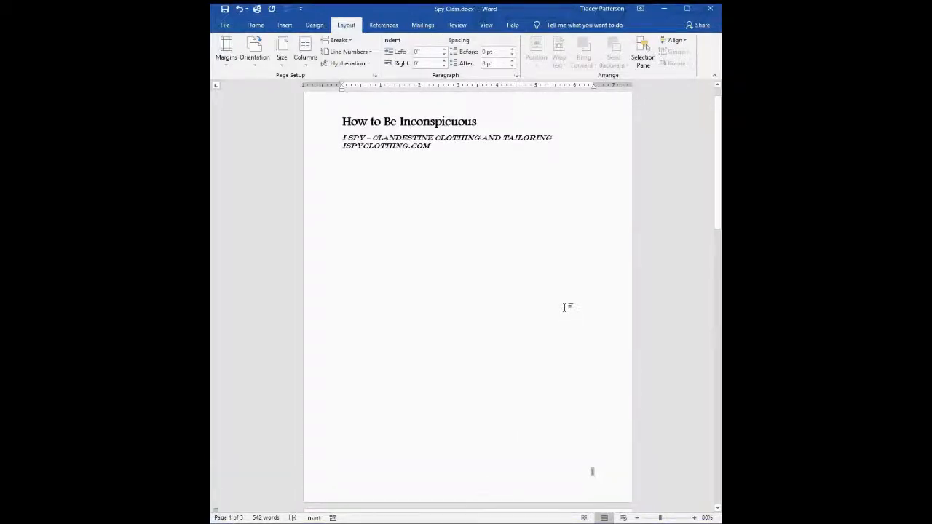
{"action": "scroll", "coordinate": [565, 308], "scroll_direction": "down", "scroll_amount": 3}
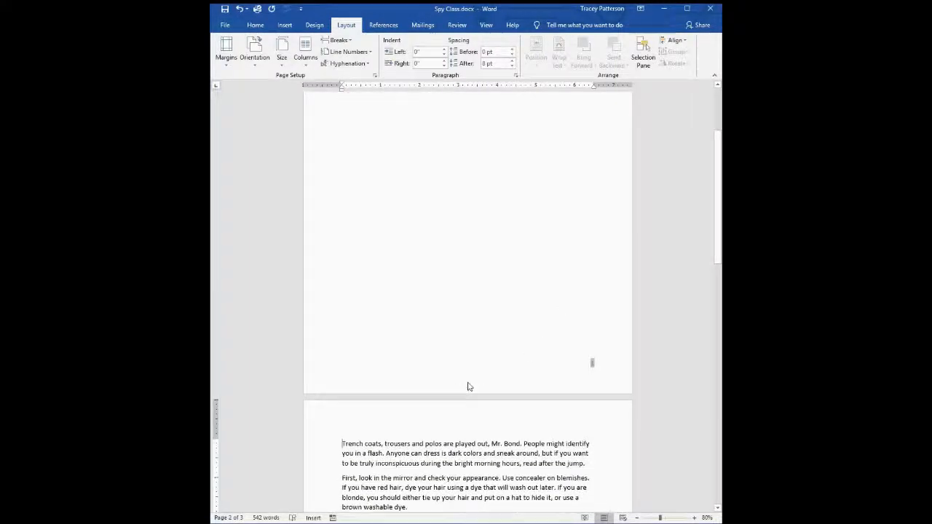
{"action": "scroll", "coordinate": [470, 382], "scroll_direction": "up", "scroll_amount": 3}
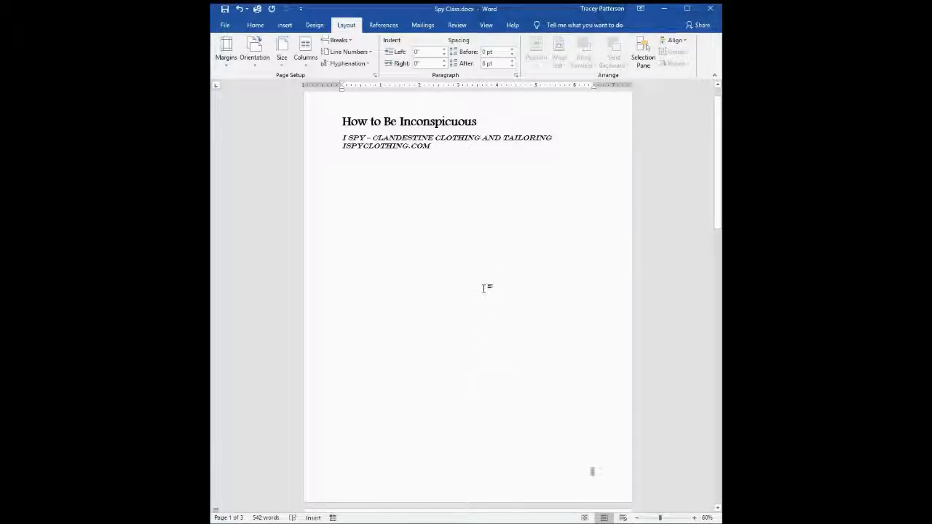
{"action": "left_click", "coordinate": [344, 119]}
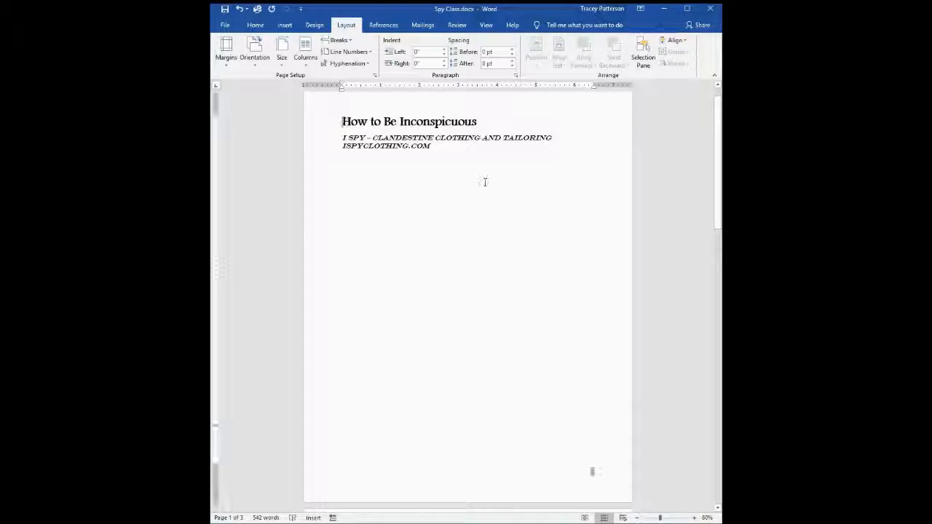
{"action": "key", "text": "Return"}
{"action": "key", "text": "Return"}
{"action": "key", "text": "Return"}
{"action": "key", "text": "Return"}
{"action": "key", "text": "Return"}
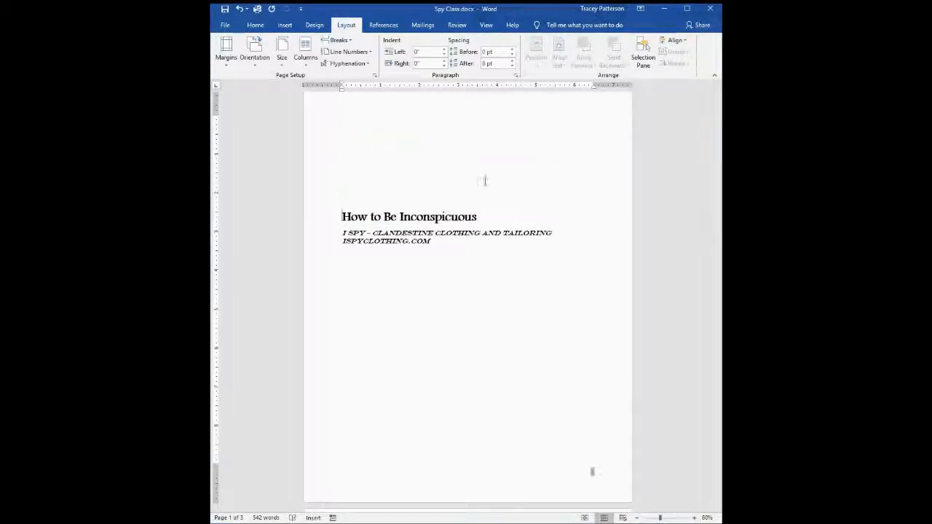
- Enlarge the title and subtitle on the cover page together, bringing the title to 48 pt
{"action": "left_click", "coordinate": [403, 239]}
{"action": "left_click_drag", "start_coordinate": [402, 239], "coordinate": [344, 217]}
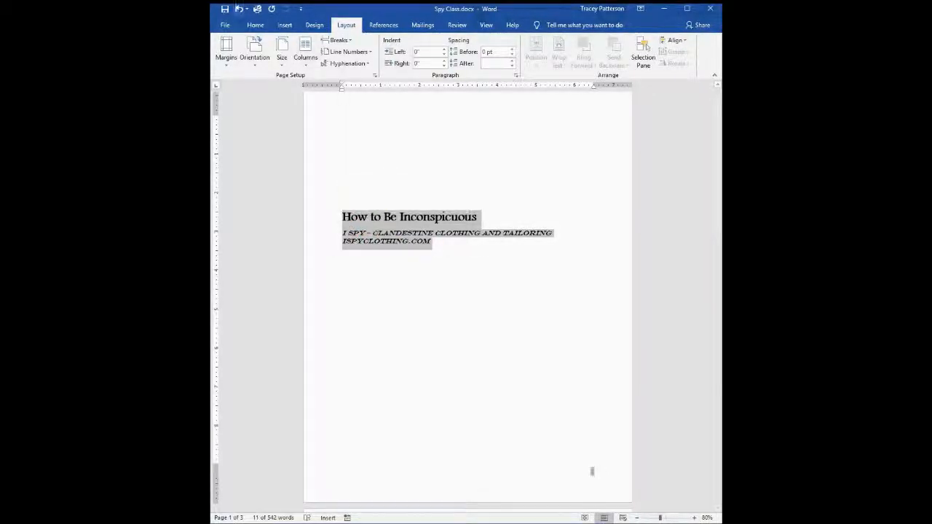
{"action": "left_click", "coordinate": [255, 25]}
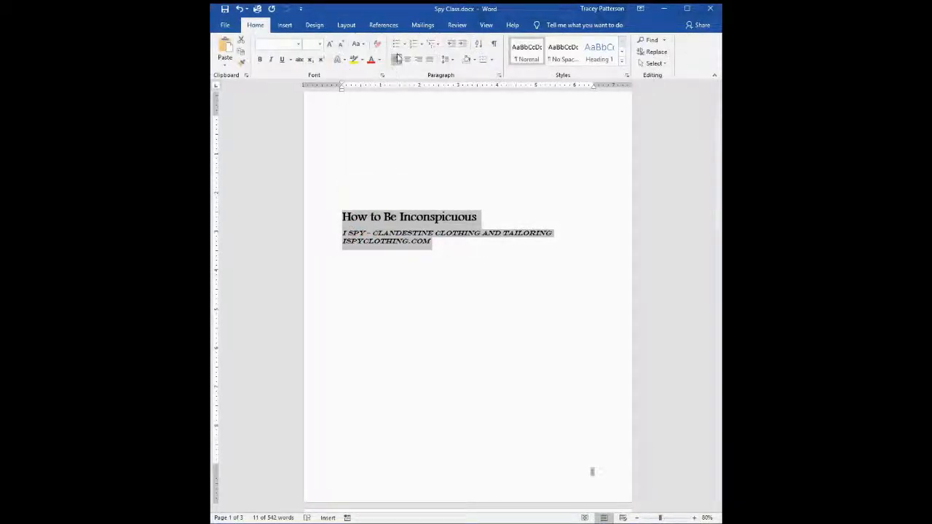
{"action": "left_click", "coordinate": [329, 44]}
{"action": "left_click", "coordinate": [329, 44]}
{"action": "left_click", "coordinate": [329, 45]}
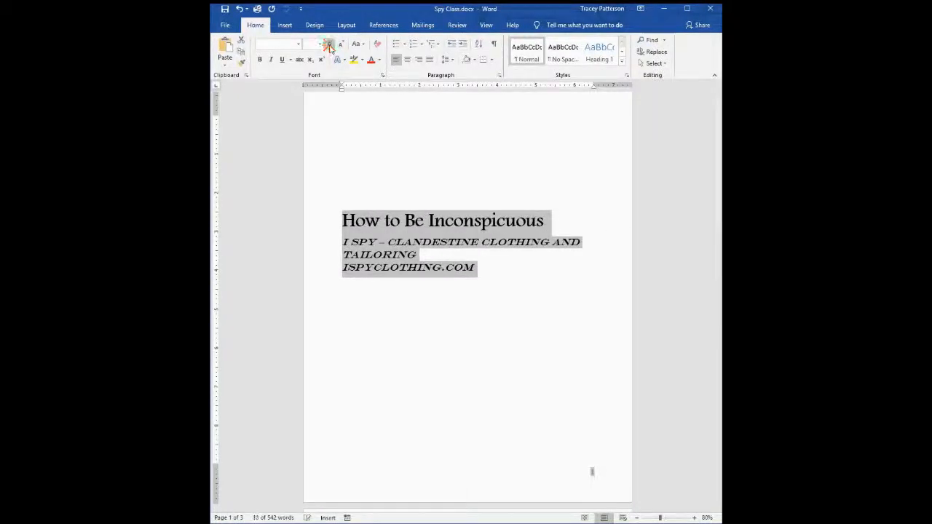
{"action": "left_click", "coordinate": [329, 45]}
{"action": "left_click", "coordinate": [419, 322]}
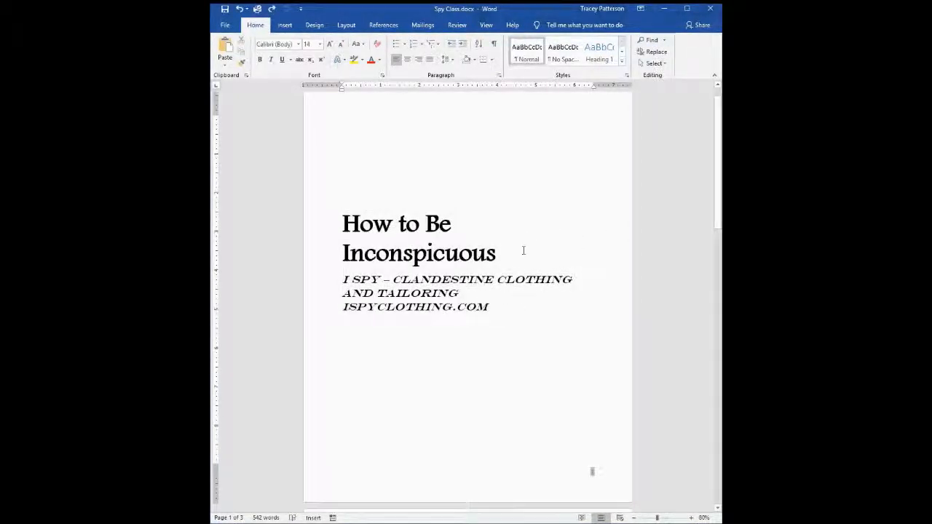
- Apply the gray text effect to the "How to Be Inconspicuous" title
{"action": "left_click_drag", "start_coordinate": [503, 254], "coordinate": [342, 217]}
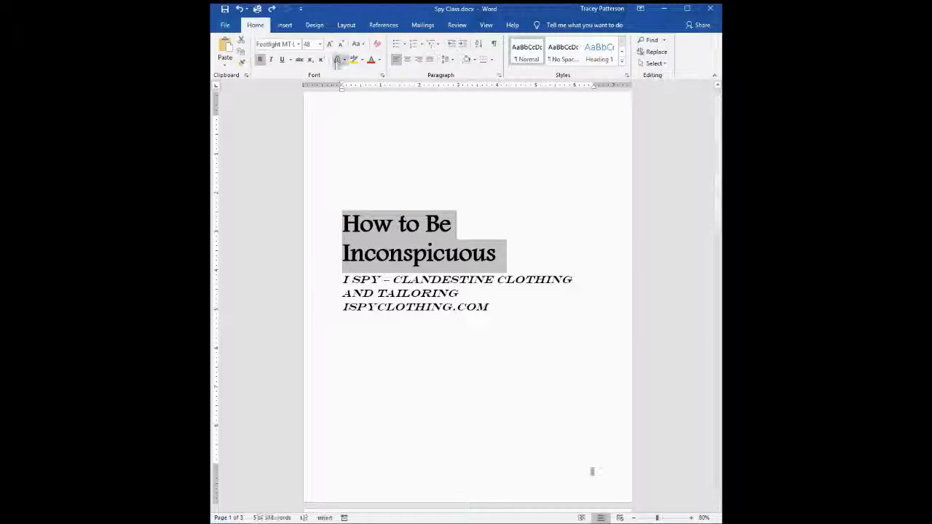
{"action": "left_click", "coordinate": [340, 59]}
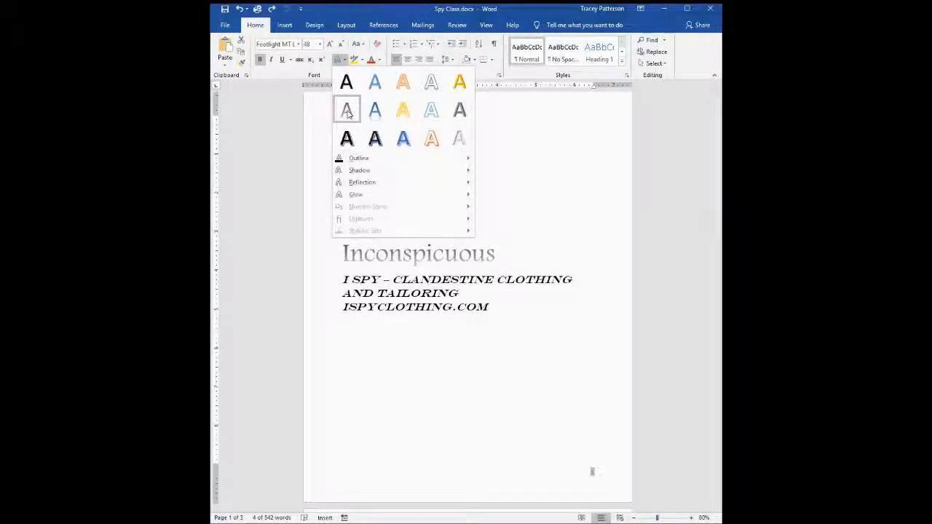
{"action": "left_click", "coordinate": [348, 111]}
{"action": "left_click", "coordinate": [545, 331]}
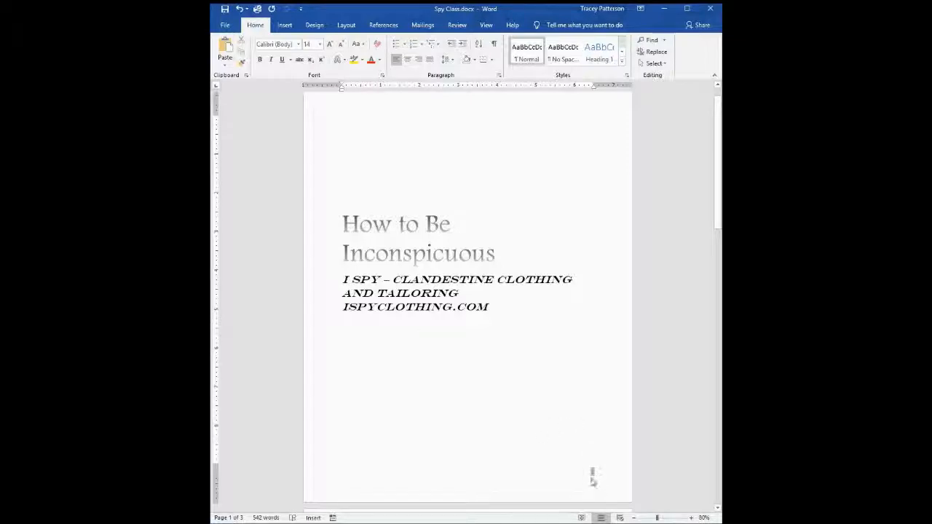
- Look through the whole document from the cover page to the end, checking the page numbers in the footers
{"action": "scroll", "coordinate": [539, 432], "scroll_direction": "down", "scroll_amount": 8}
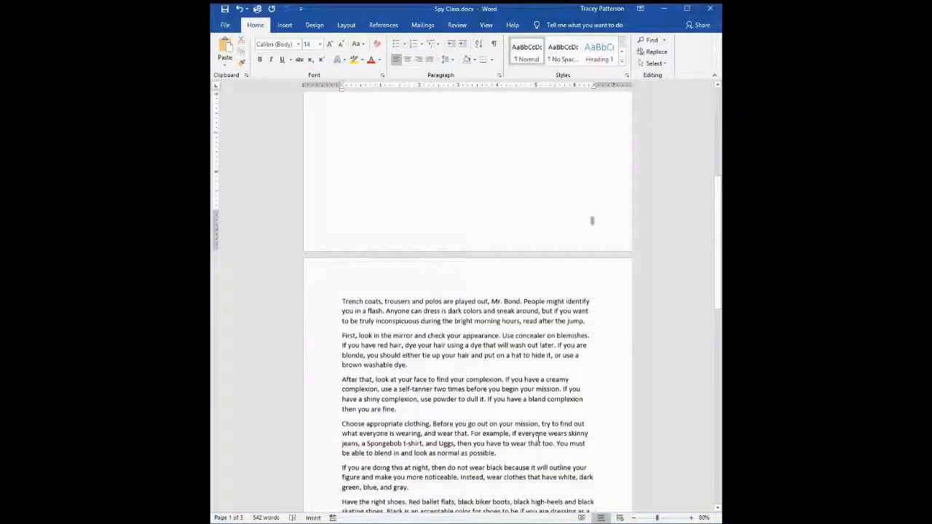
{"action": "scroll", "coordinate": [537, 437], "scroll_direction": "down", "scroll_amount": 2}
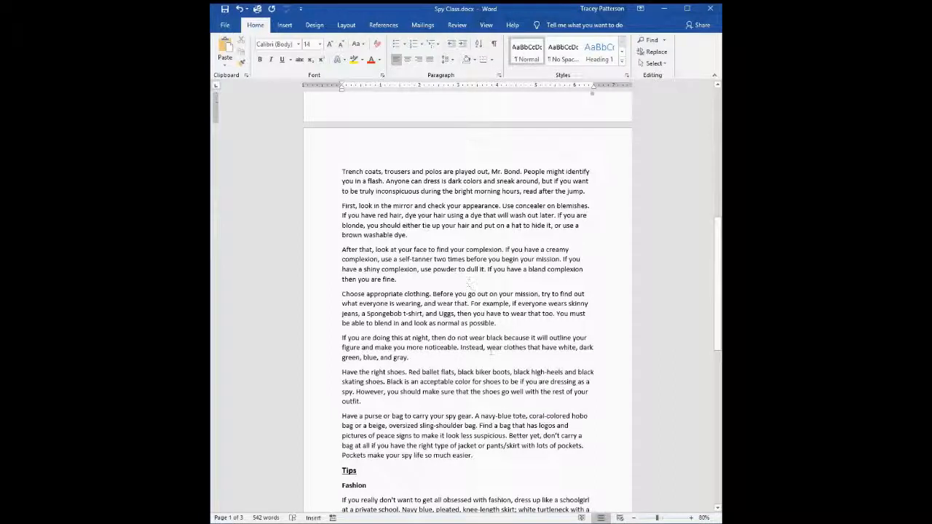
{"action": "scroll", "coordinate": [496, 352], "scroll_direction": "down", "scroll_amount": 3}
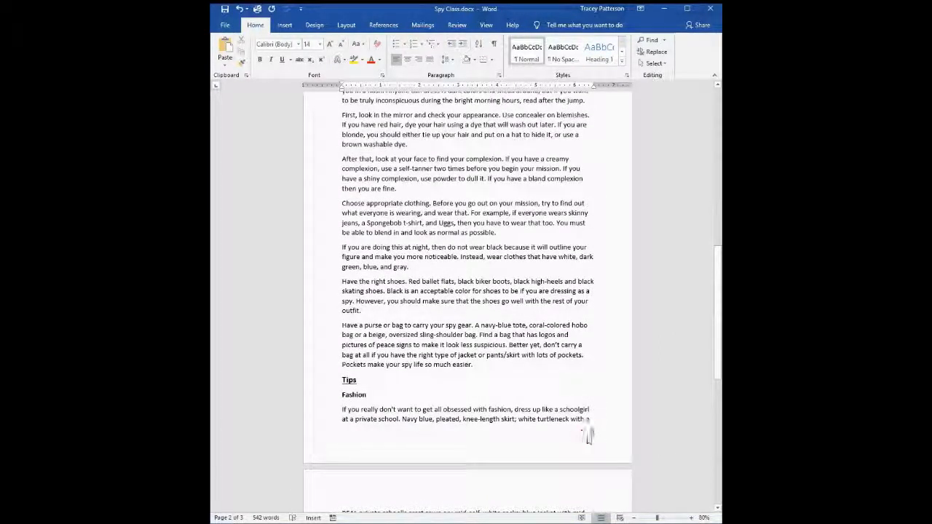
{"action": "scroll", "coordinate": [531, 412], "scroll_direction": "down", "scroll_amount": 10}
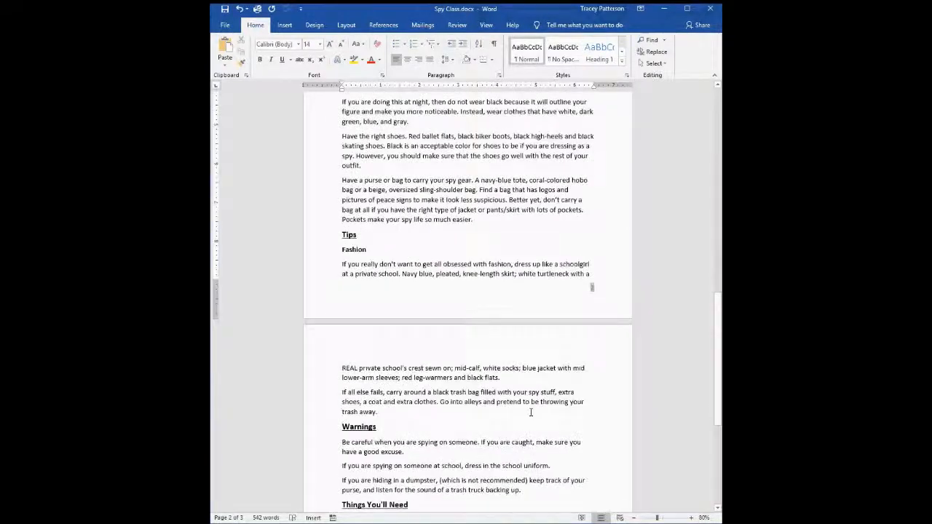
{"action": "scroll", "coordinate": [532, 419], "scroll_direction": "down", "scroll_amount": 3}
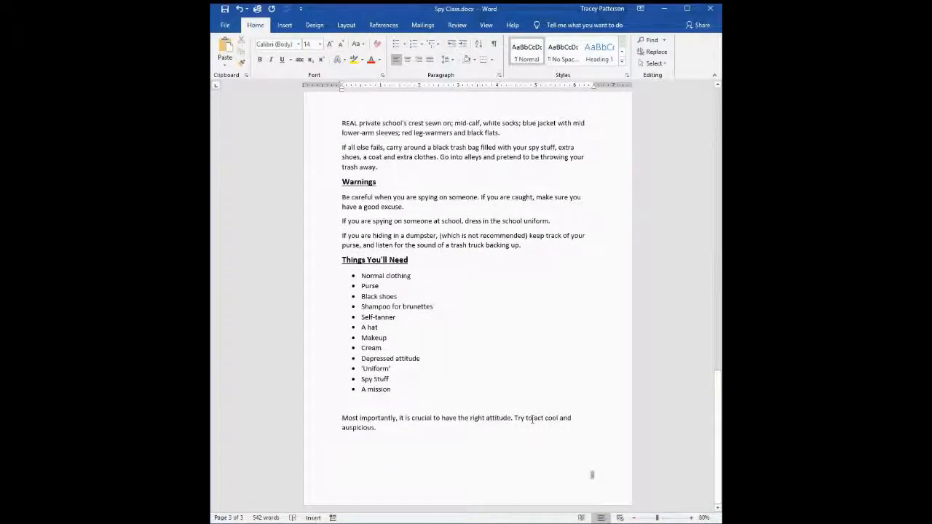
{"action": "scroll", "coordinate": [532, 420], "scroll_direction": "up", "scroll_amount": 13}
{"action": "scroll", "coordinate": [532, 420], "scroll_direction": "up", "scroll_amount": 11}
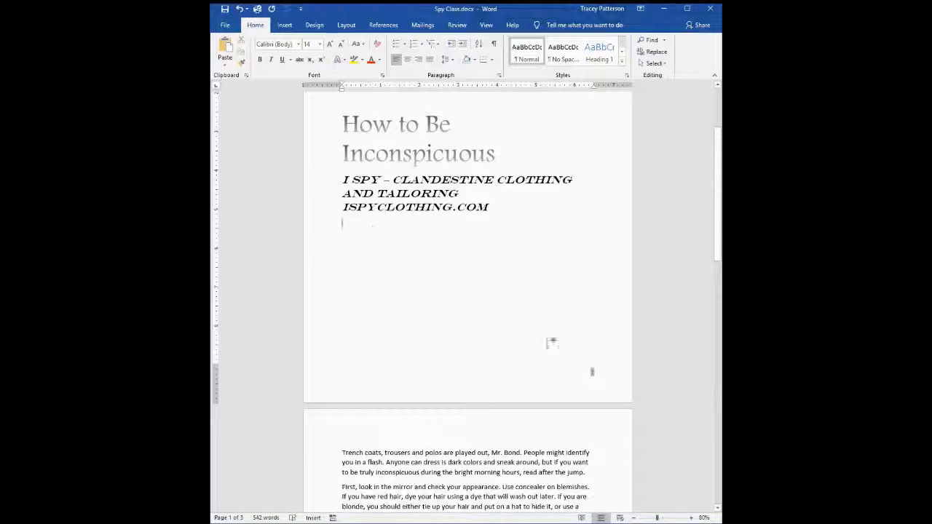
- Open the cover page's footer for editing and turn on Different First Page to drop its page number
{"action": "double_click", "coordinate": [580, 377]}
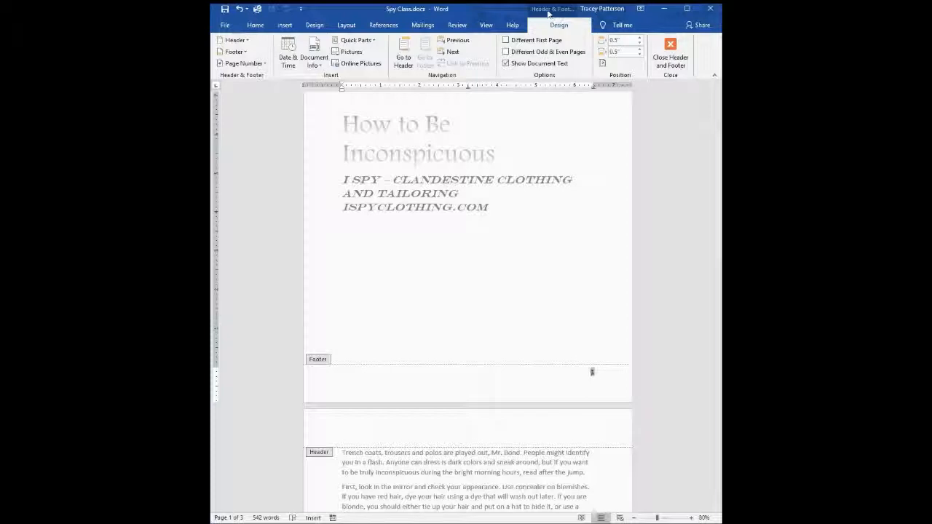
{"action": "left_click_drag", "start_coordinate": [722, 44], "coordinate": [766, 44]}
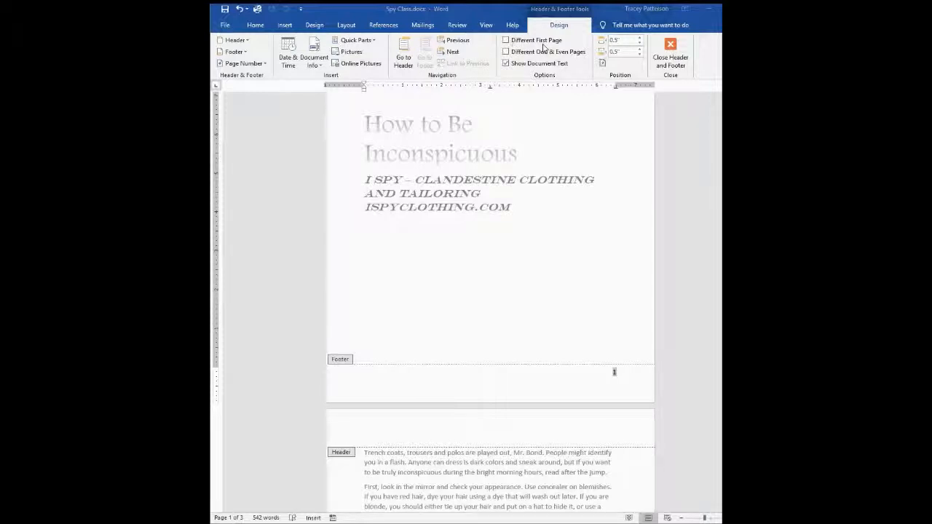
{"action": "left_click", "coordinate": [506, 40]}
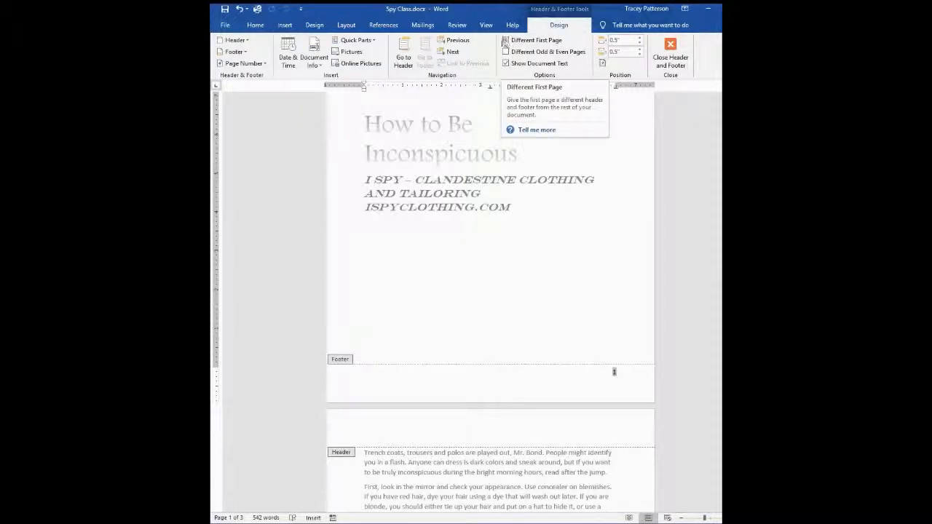
{"action": "left_click", "coordinate": [506, 40]}
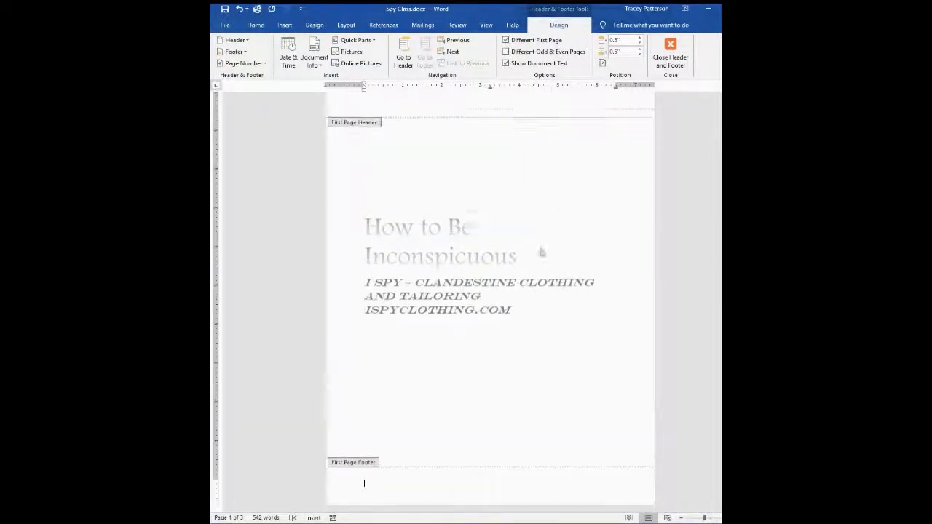
- Look through the footers from the cover page to the last page and back, checking which page number each page carries
{"action": "left_click", "coordinate": [344, 473]}
{"action": "scroll", "coordinate": [497, 358], "scroll_direction": "down", "scroll_amount": 7}
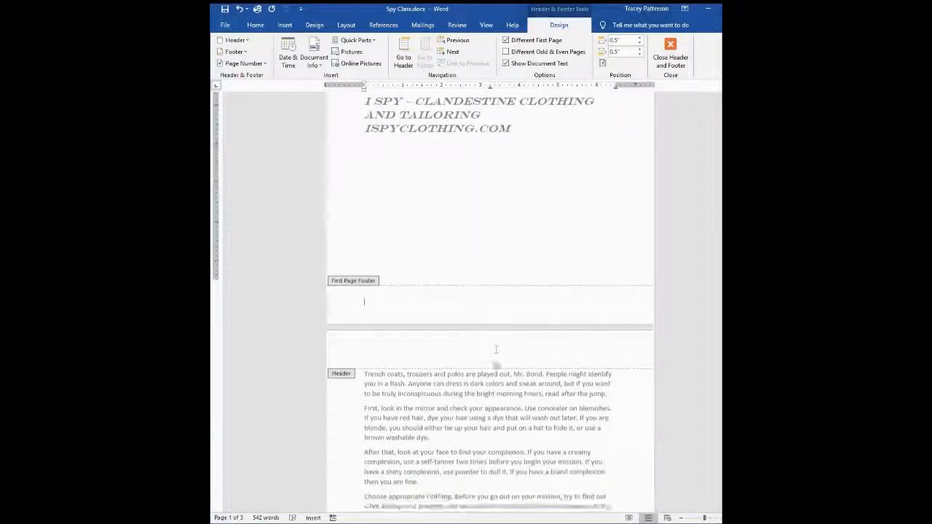
{"action": "scroll", "coordinate": [495, 364], "scroll_direction": "down", "scroll_amount": 4}
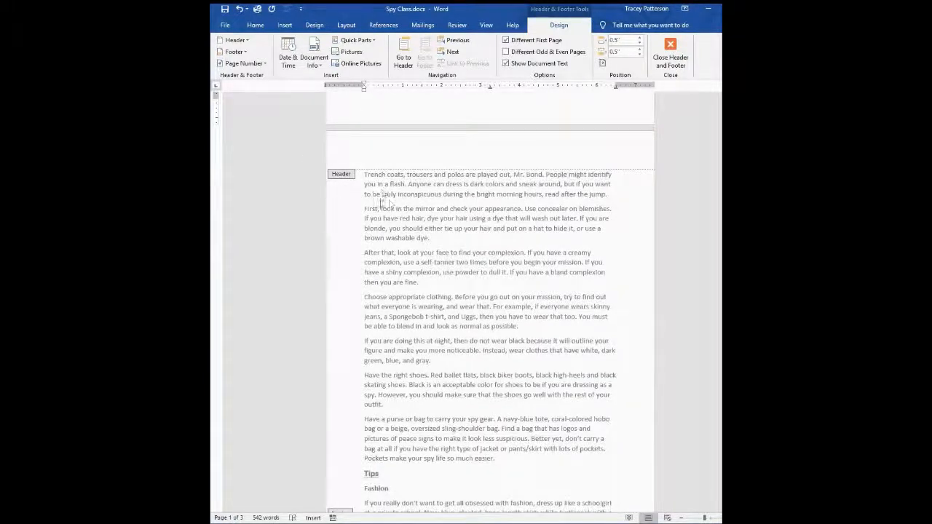
{"action": "scroll", "coordinate": [467, 269], "scroll_direction": "down", "scroll_amount": 3}
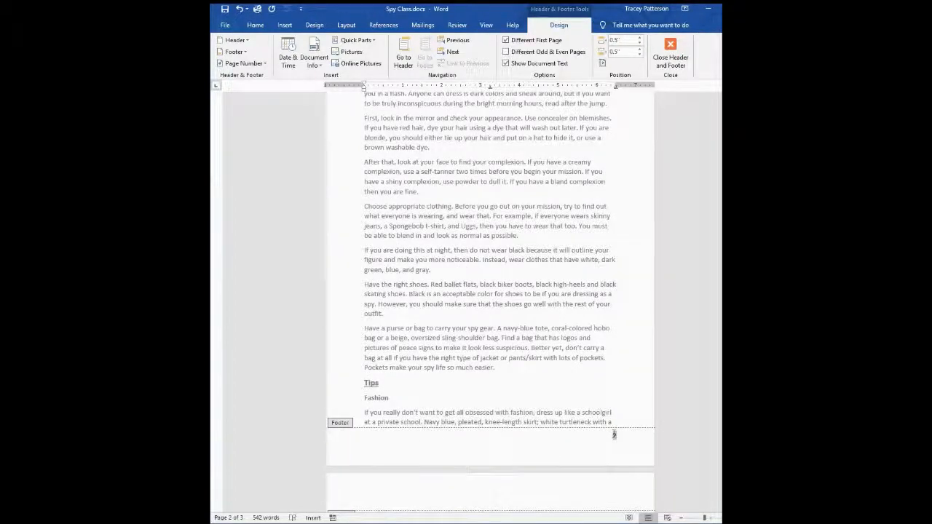
{"action": "double_click", "coordinate": [613, 435]}
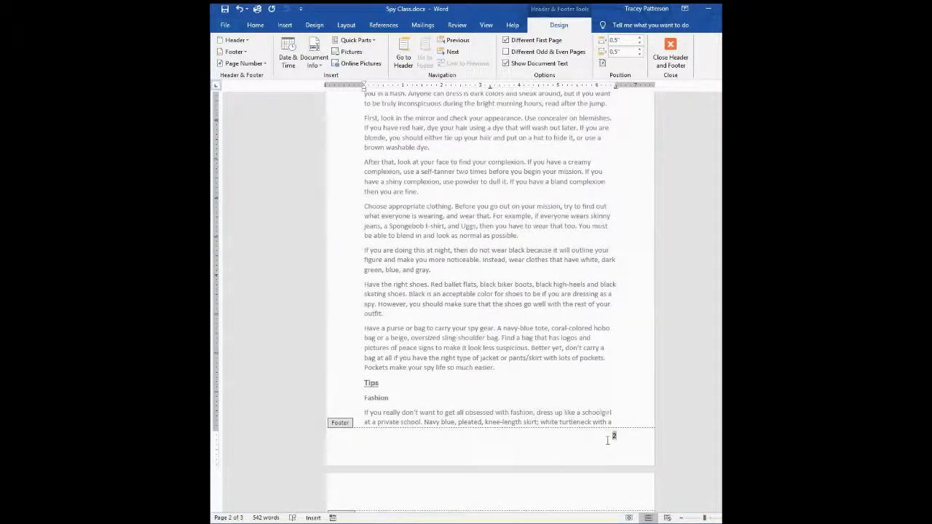
{"action": "scroll", "coordinate": [607, 440], "scroll_direction": "down", "scroll_amount": 12}
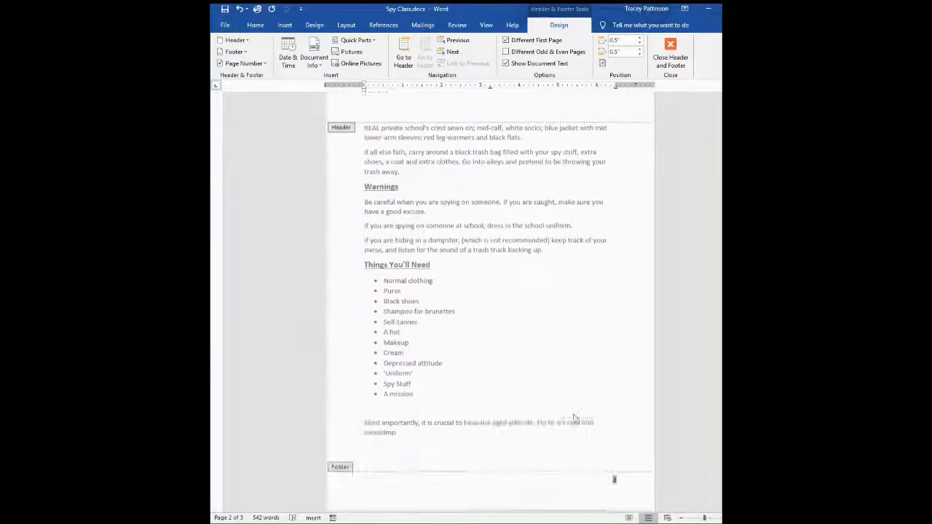
{"action": "scroll", "coordinate": [564, 271], "scroll_direction": "down", "scroll_amount": 10}
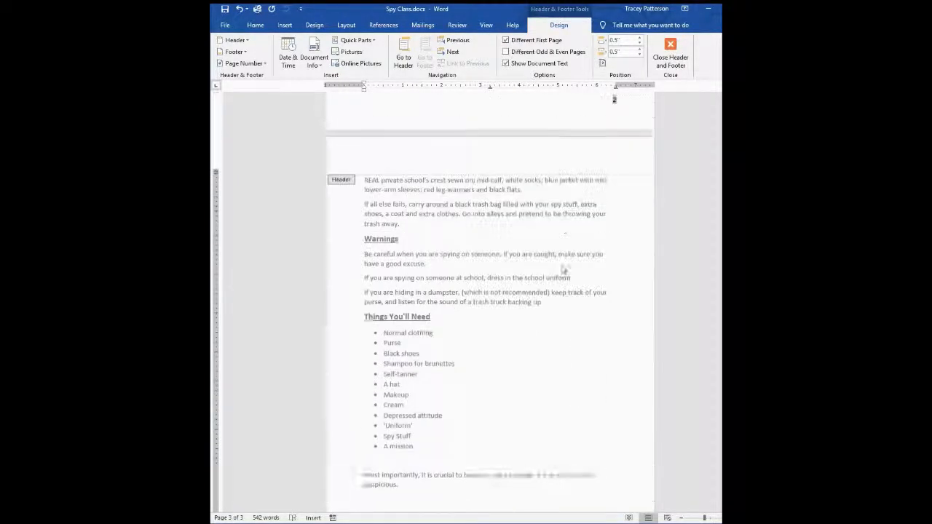
{"action": "scroll", "coordinate": [564, 271], "scroll_direction": "up", "scroll_amount": 12}
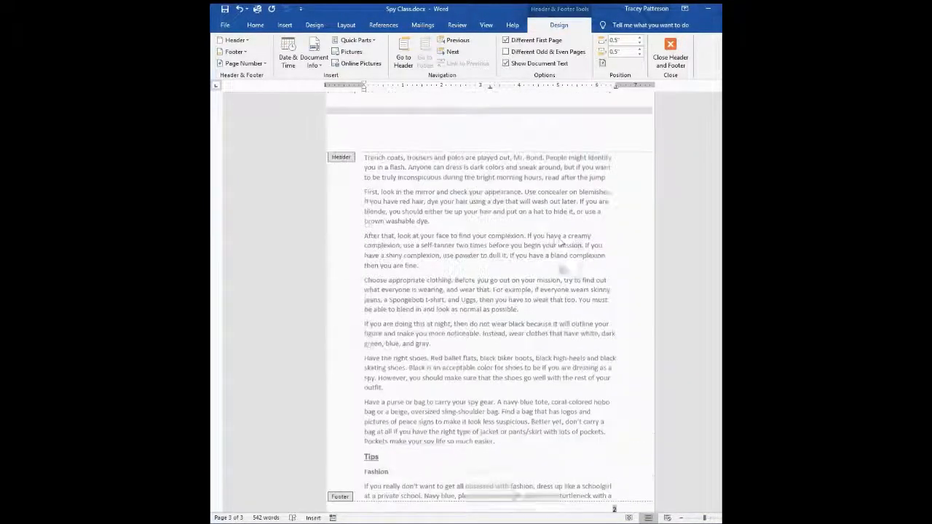
{"action": "scroll", "coordinate": [559, 241], "scroll_direction": "up", "scroll_amount": 1}
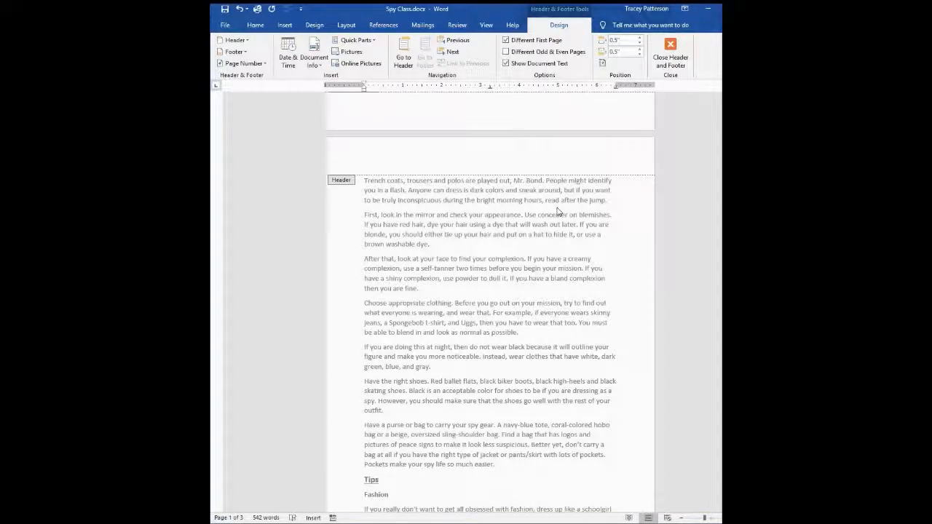
{"action": "scroll", "coordinate": [554, 241], "scroll_direction": "down", "scroll_amount": 4}
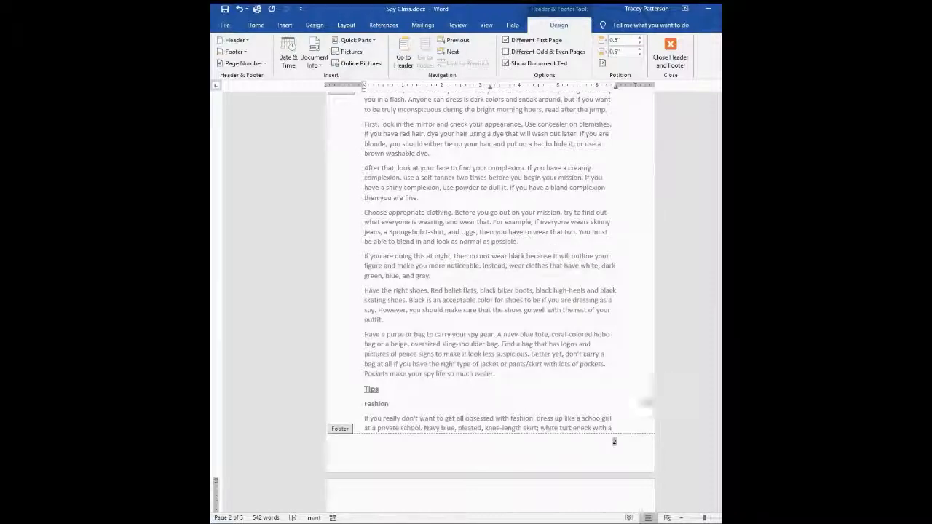
{"action": "scroll", "coordinate": [580, 313], "scroll_direction": "up", "scroll_amount": 10}
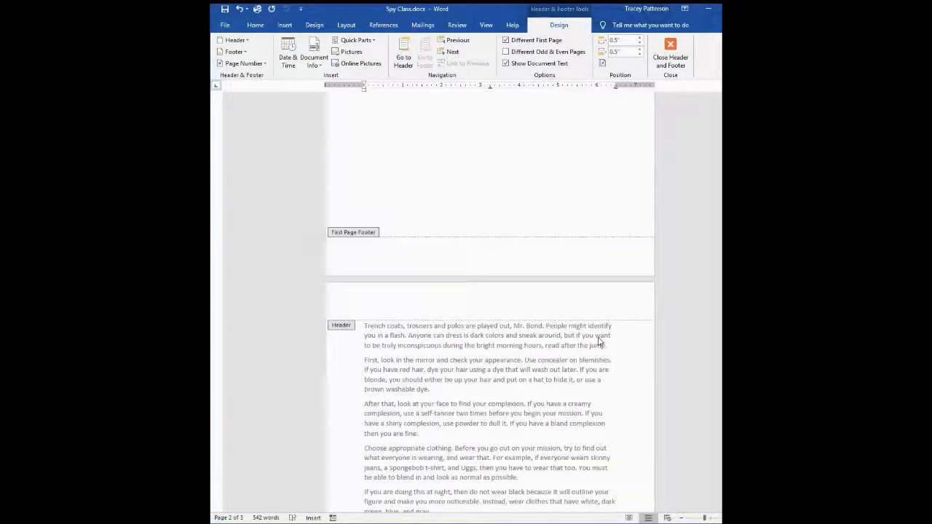
{"action": "scroll", "coordinate": [599, 336], "scroll_direction": "up", "scroll_amount": 4}
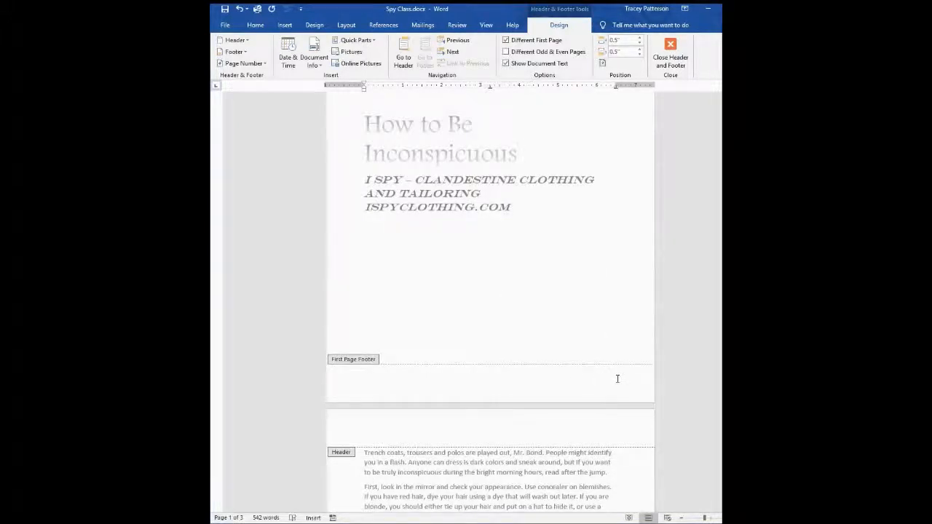
{"action": "scroll", "coordinate": [614, 382], "scroll_direction": "down", "scroll_amount": 3}
{"action": "scroll", "coordinate": [614, 383], "scroll_direction": "down", "scroll_amount": 10}
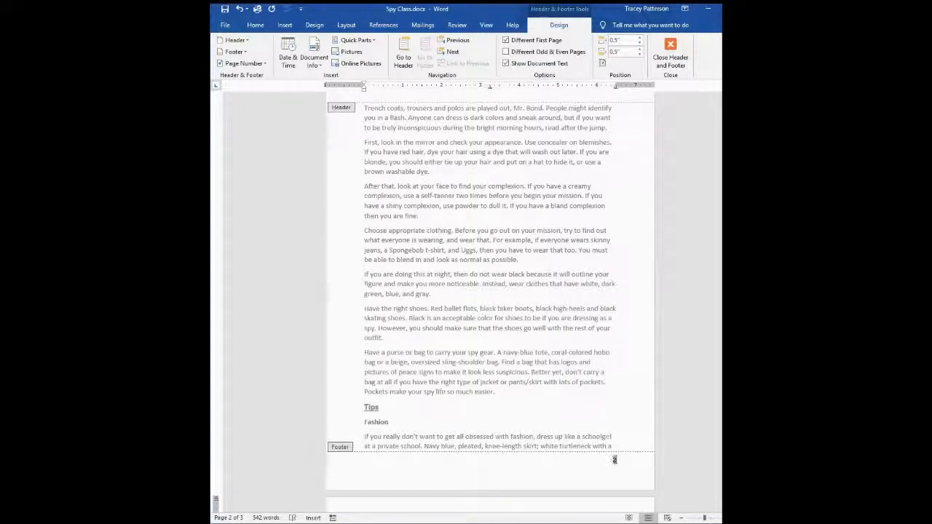
- Set the document's page numbering to start at 0 and check the page number in the footer of the page following the cover
{"action": "left_click", "coordinate": [614, 460]}
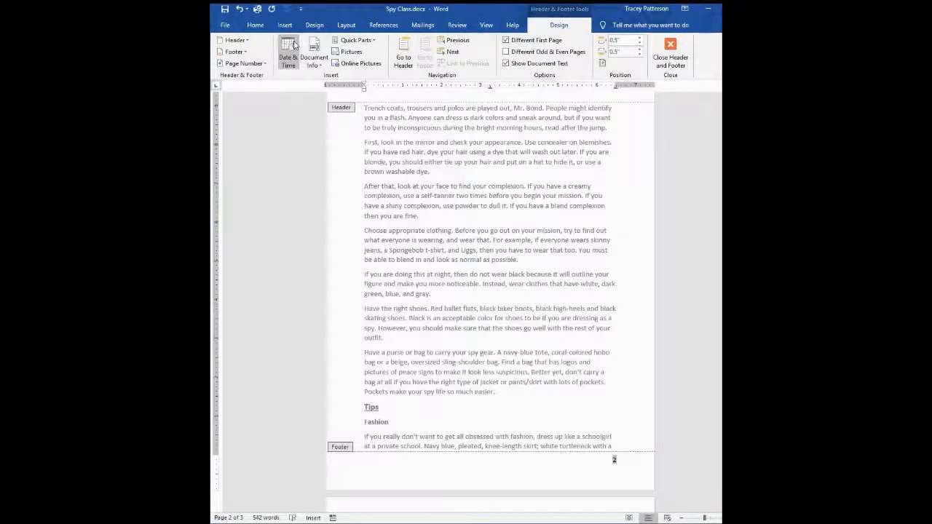
{"action": "left_click", "coordinate": [267, 64]}
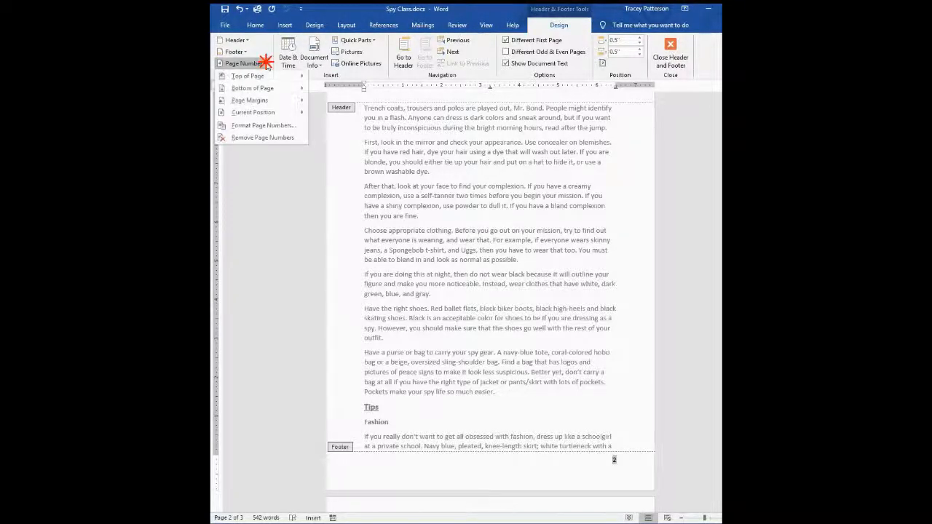
{"action": "left_click", "coordinate": [262, 126]}
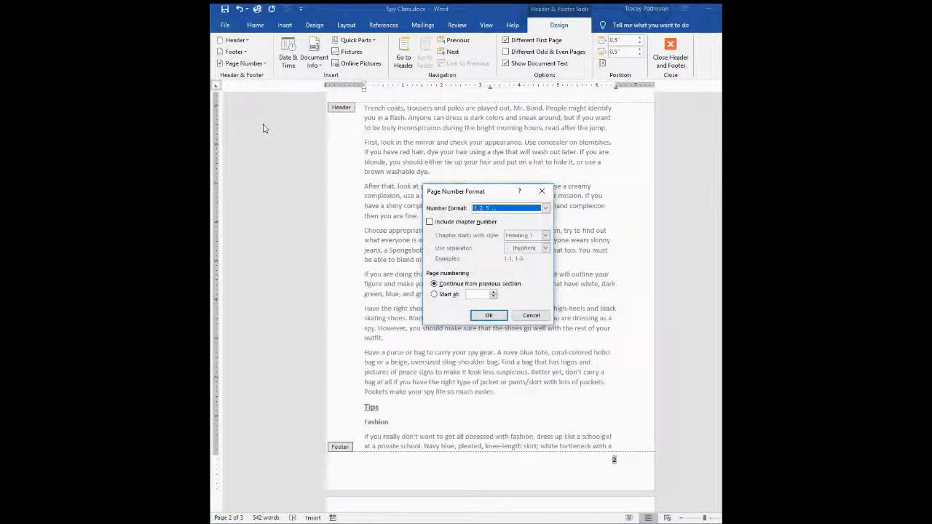
{"action": "left_click", "coordinate": [434, 294]}
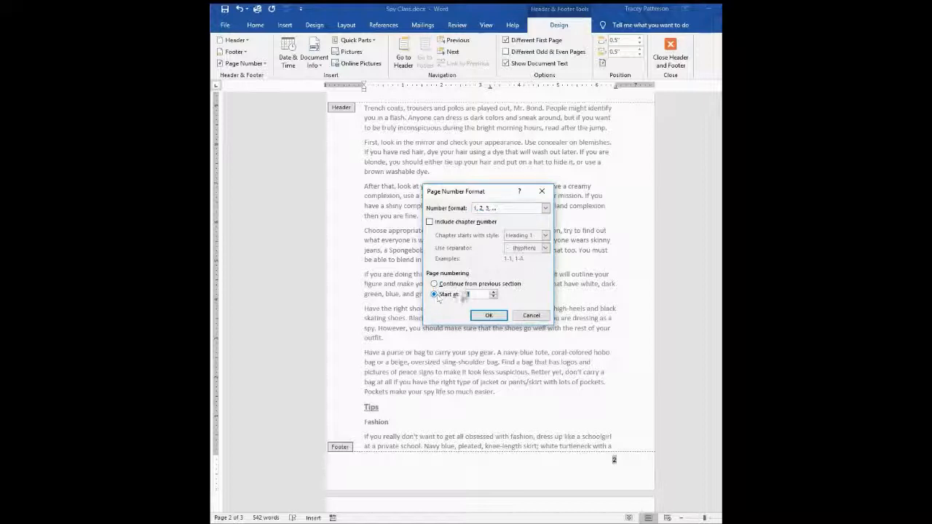
{"action": "left_click", "coordinate": [492, 297]}
{"action": "left_click", "coordinate": [483, 315]}
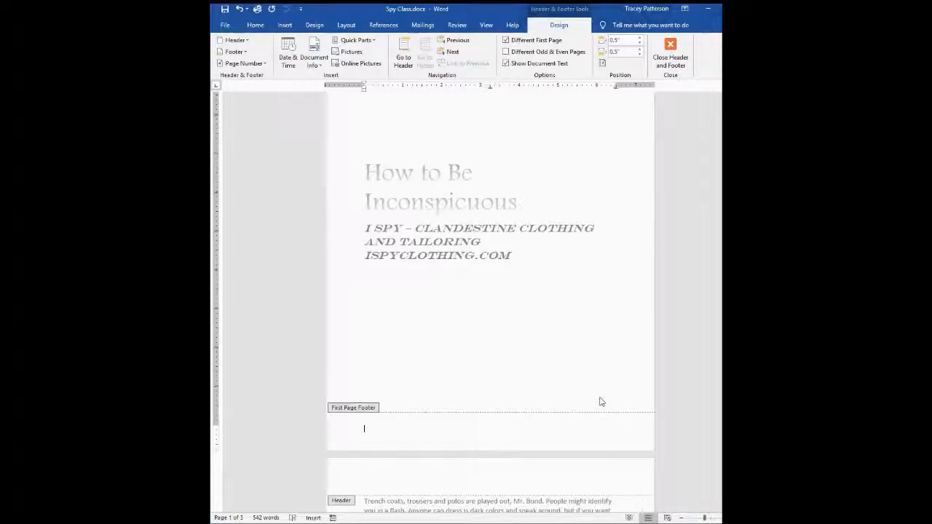
{"action": "scroll", "coordinate": [600, 402], "scroll_direction": "down", "scroll_amount": 10}
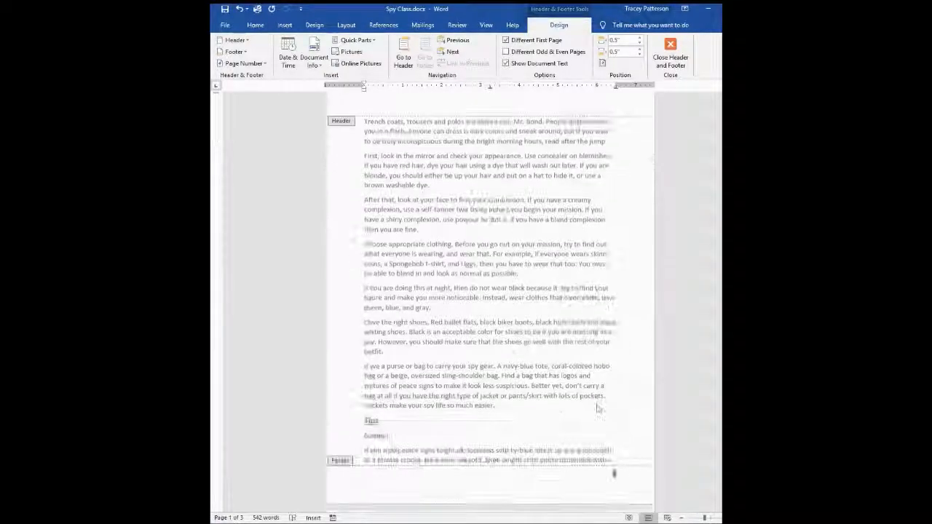
{"action": "scroll", "coordinate": [599, 409], "scroll_direction": "down", "scroll_amount": 1}
{"action": "left_click", "coordinate": [602, 440]}
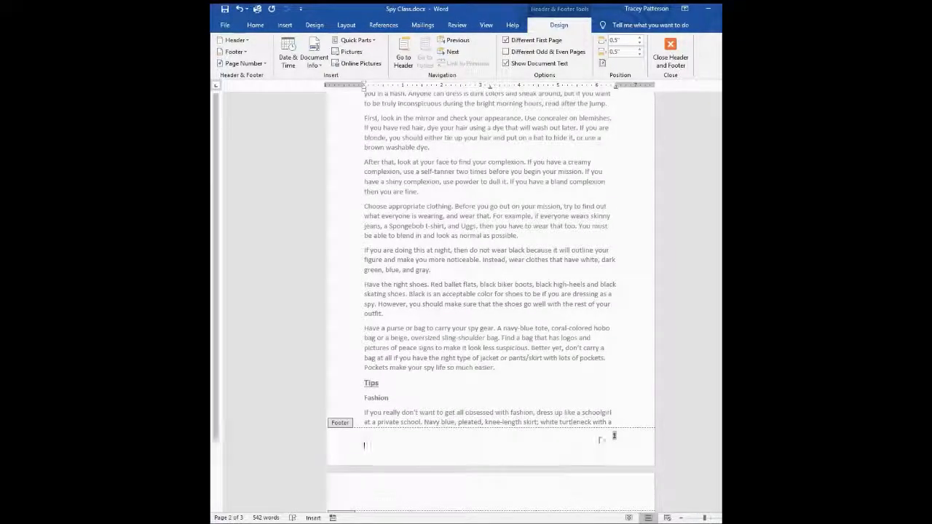